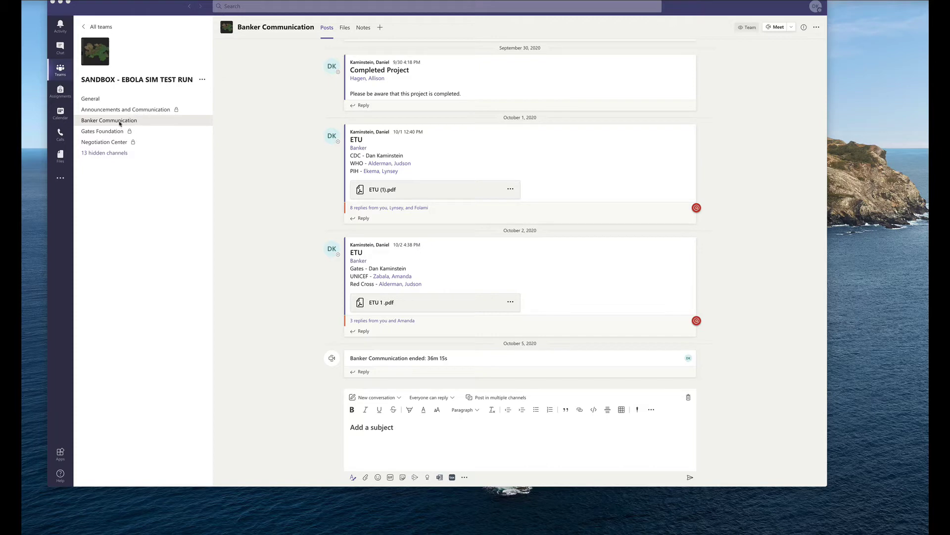
Give the new Banker Communication post the subject 'ETU'
left_click(386, 426)
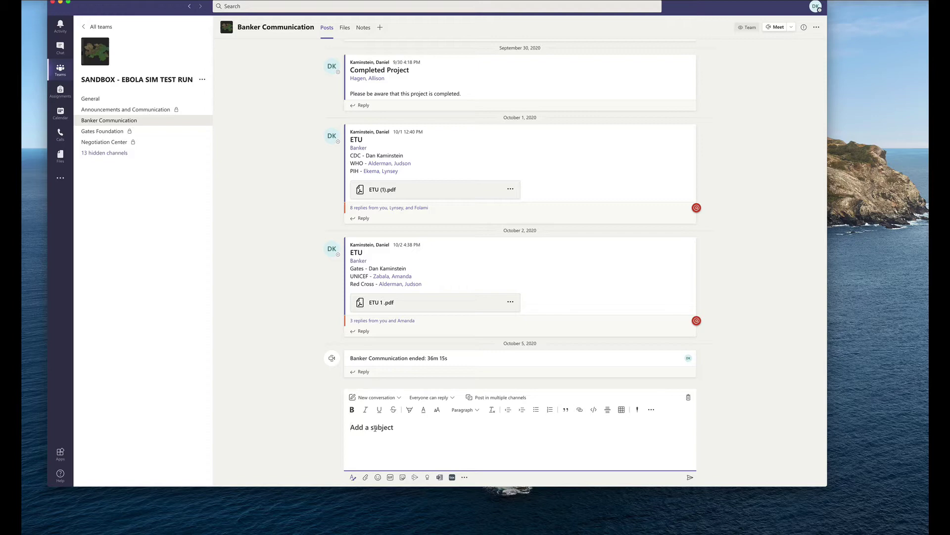
type("ETU")
Bring up the ETU - GUR project PDF and go through its Gates, UNICEF and Red Cross entries
key("super+Tab")
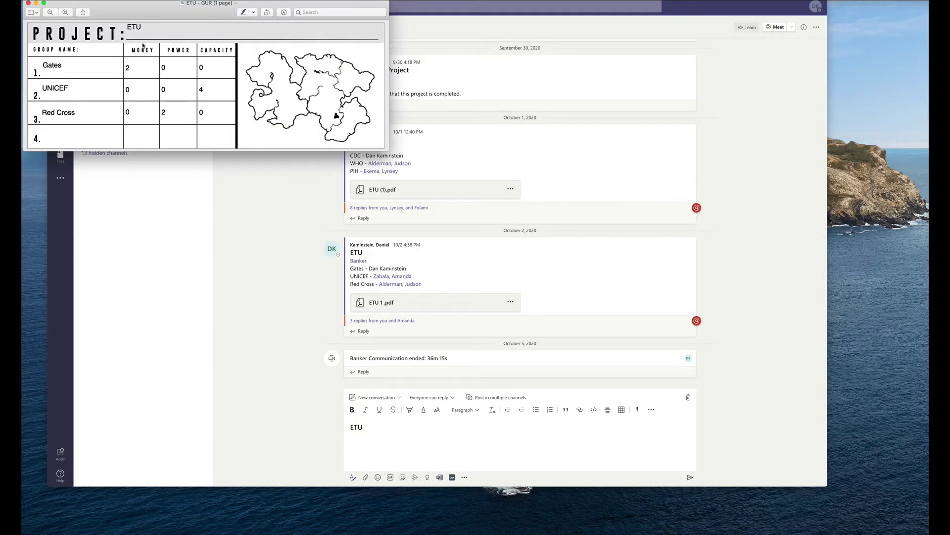
left_click_drag(149, 4, 263, 38)
left_click(160, 101)
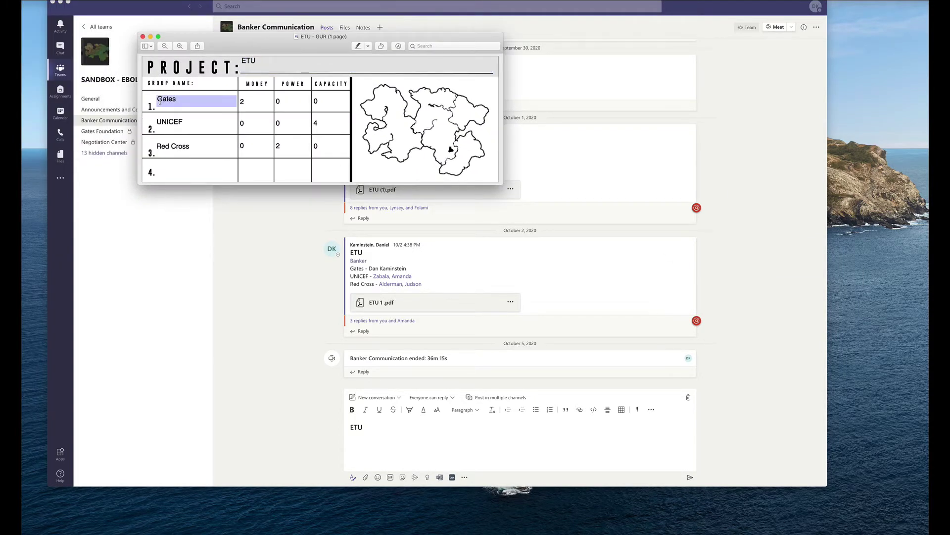
left_click(160, 122)
left_click(159, 146)
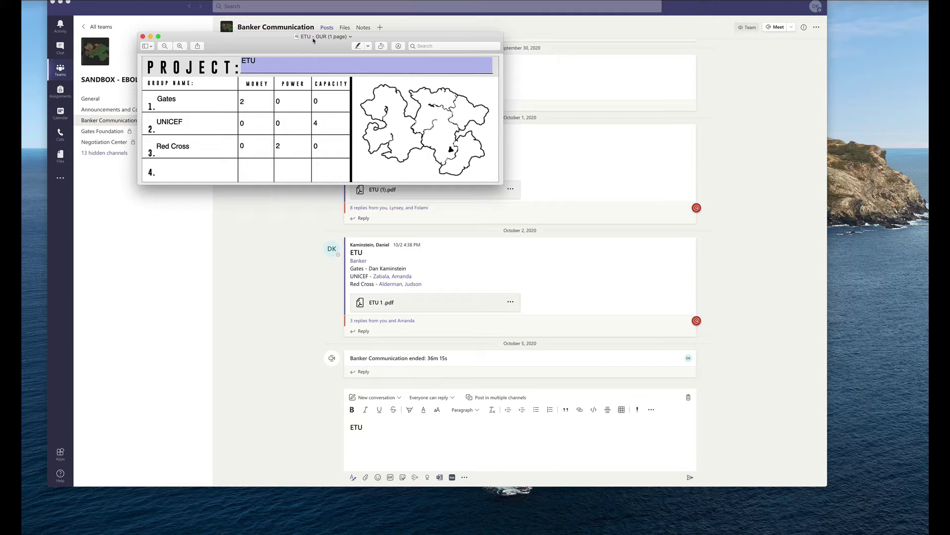
left_click(205, 105)
Complete the subject as 'ETU - GUR' and mention the Banker Communication channel
left_click(150, 37)
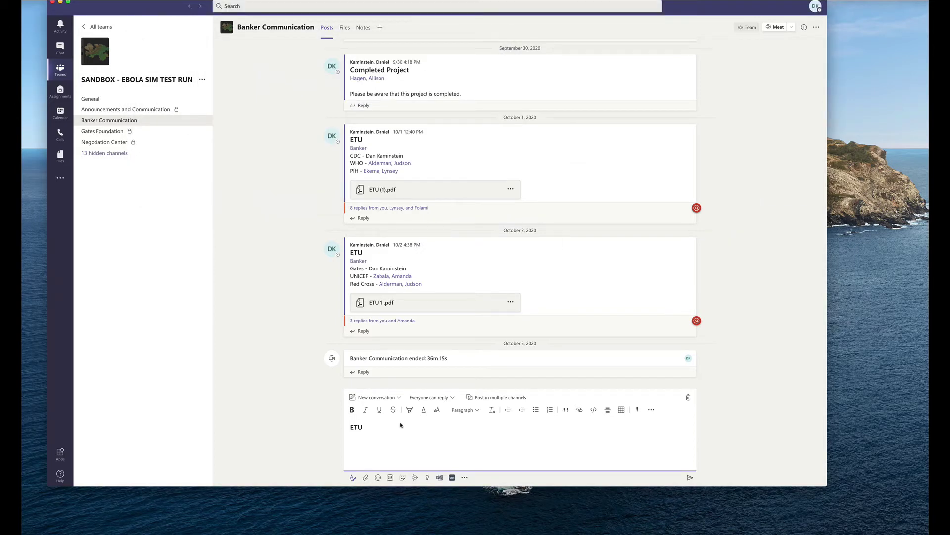
type("- GUR")
key("Return")
type("@Banker")
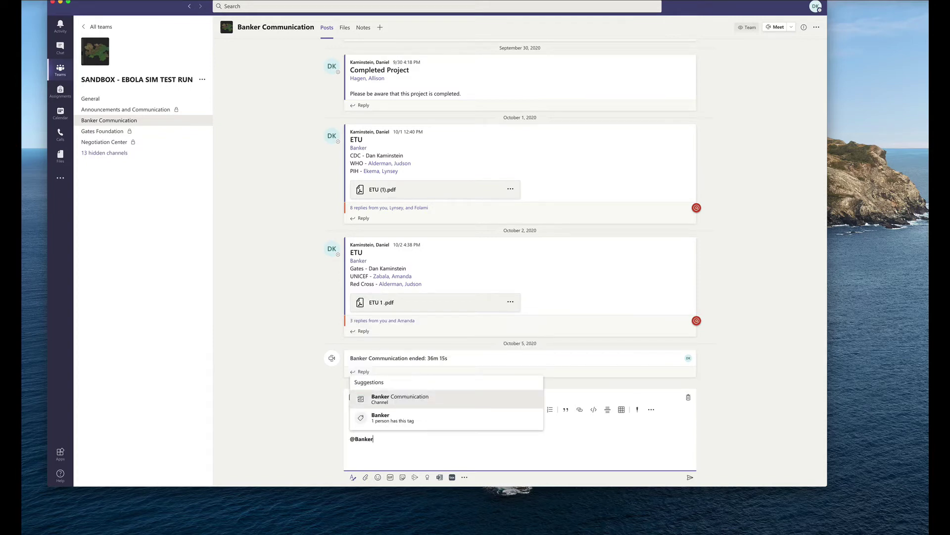
key("Return")
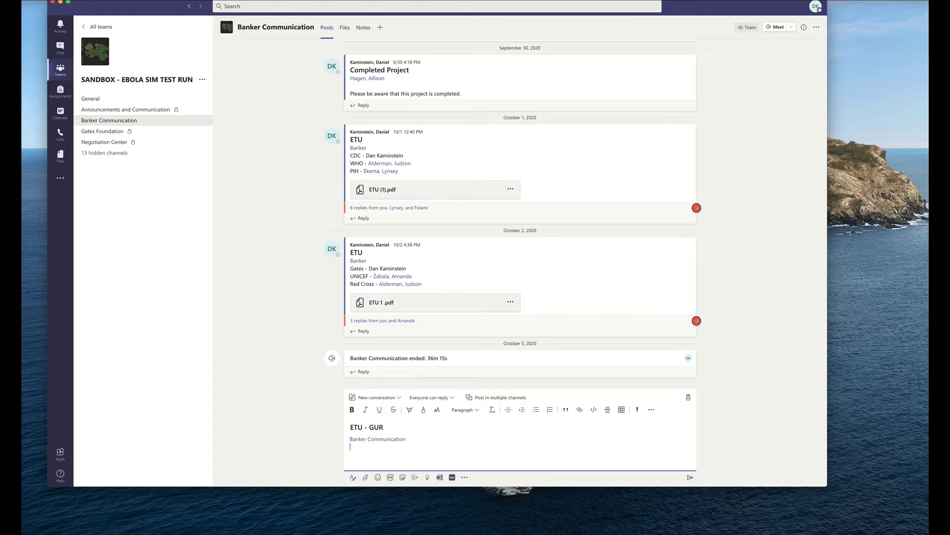
List Gates, UNICEF and Red Cross on separate lines, each with its contact's name or tag
key("Return")
type("UNIF")
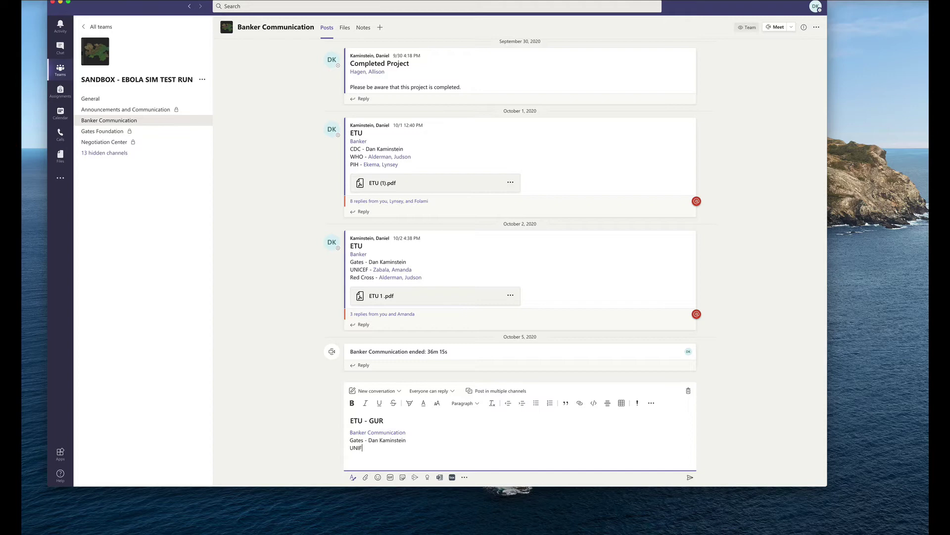
key("BackSpace")
type("CEF - @Zaba")
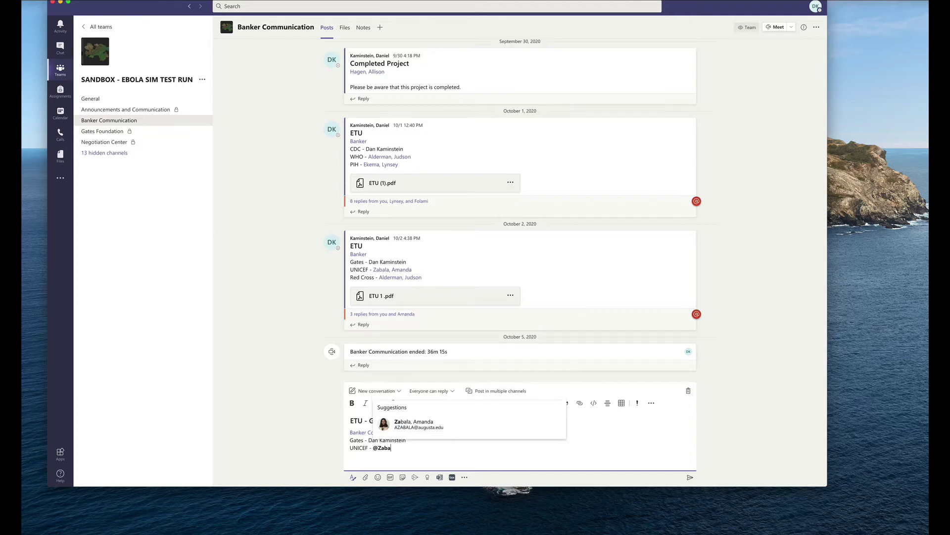
key("Return")
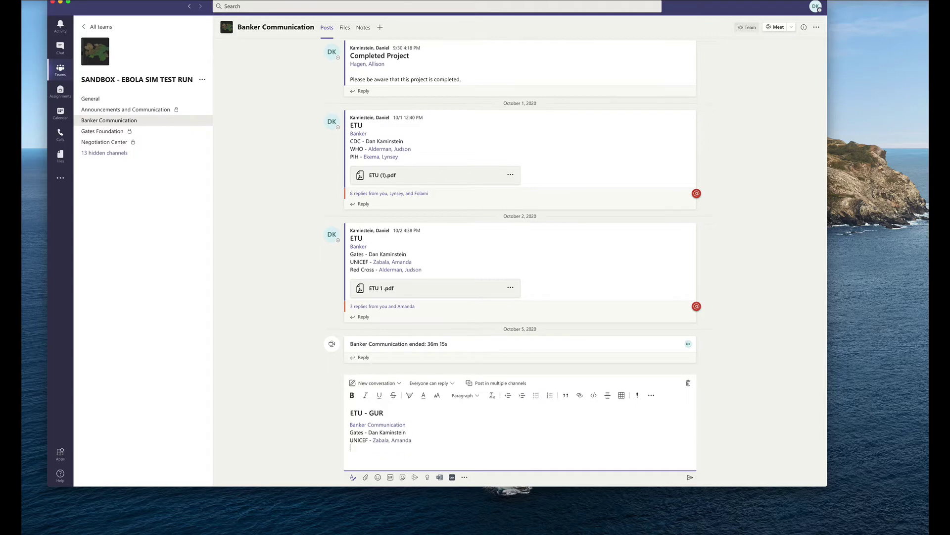
type("Red Cross - @Alder")
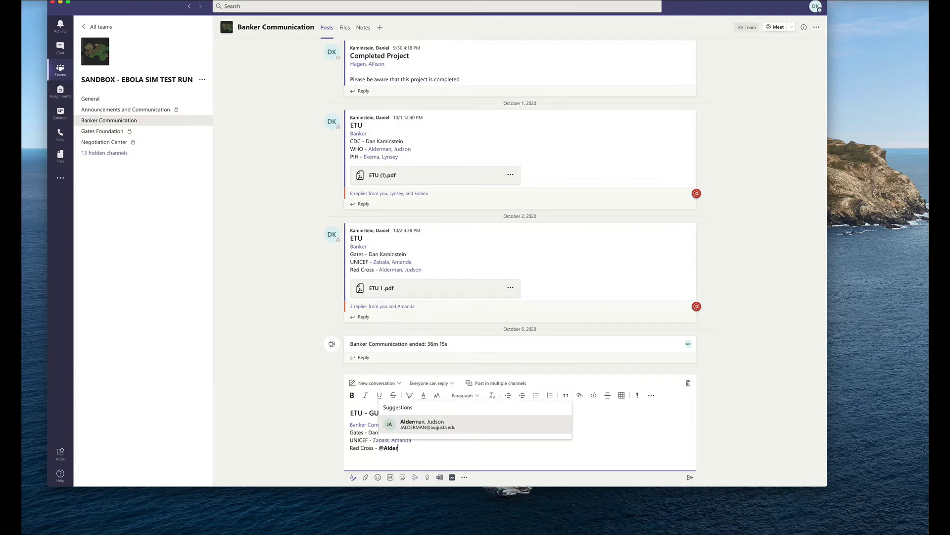
key("Return")
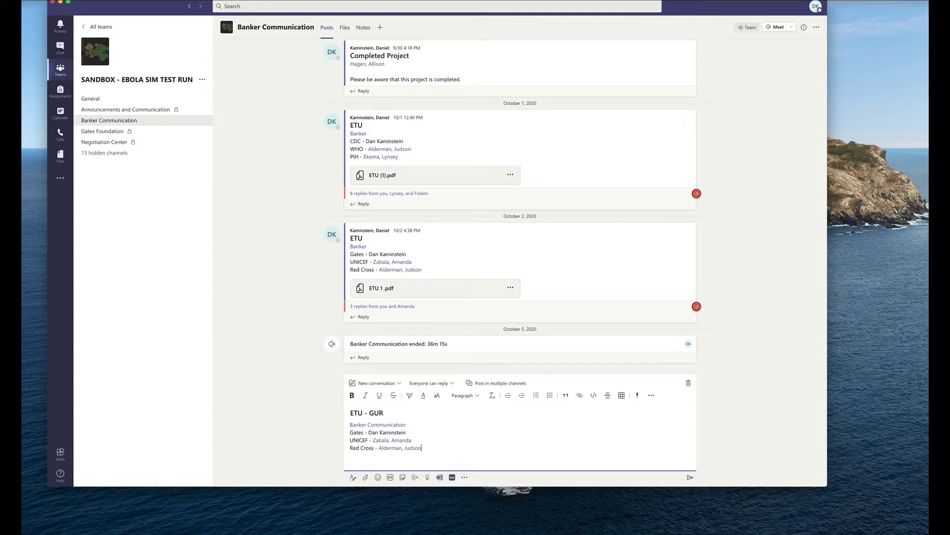
Attach ETU - GUR.pdf to the post and send it to the channel
left_click_drag(403, 490, 439, 444)
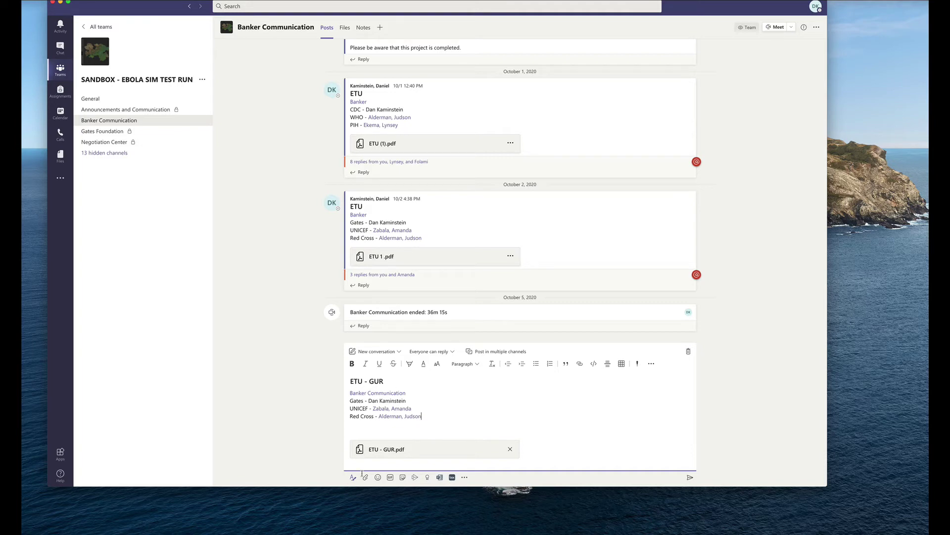
left_click(690, 477)
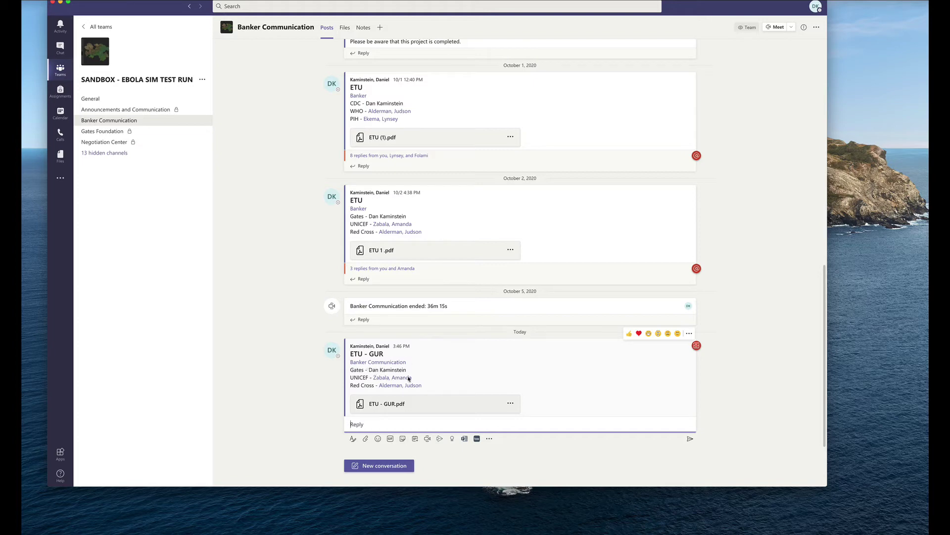
mouse_move(383, 378)
left_click(394, 407)
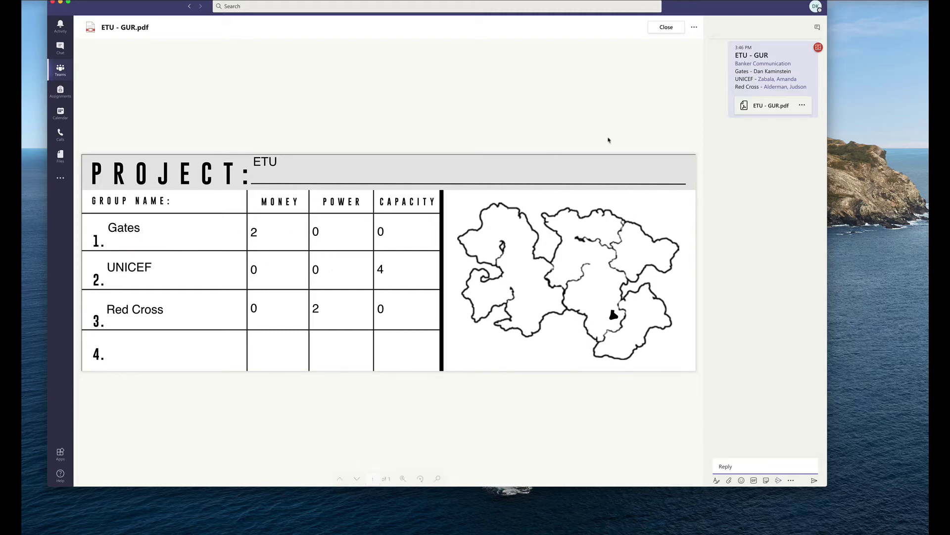
left_click(666, 27)
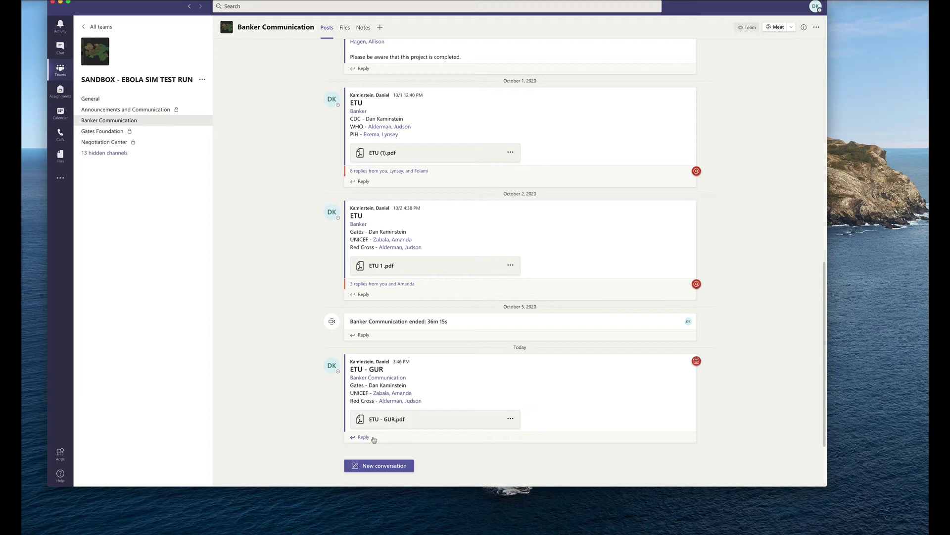
Reply to the ETU - GUR post tagging a colleague with '- everyone has agreed'
left_click(373, 439)
type("@Ma")
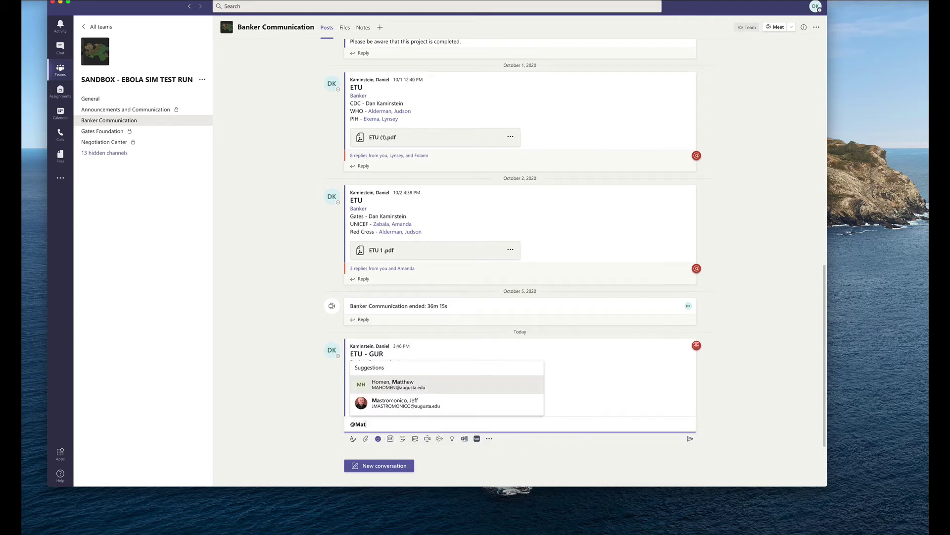
type("t")
key("Return")
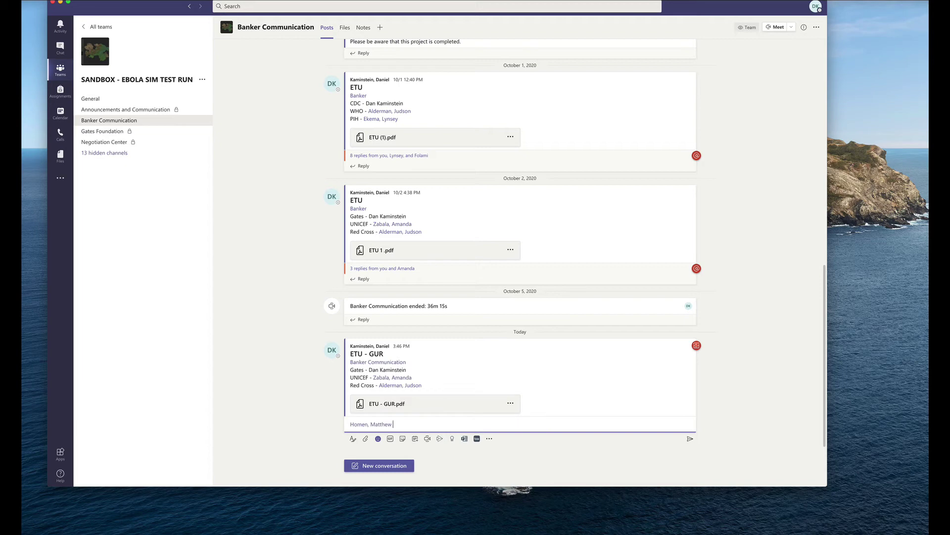
type("- everyone has agreed")
key("Return")
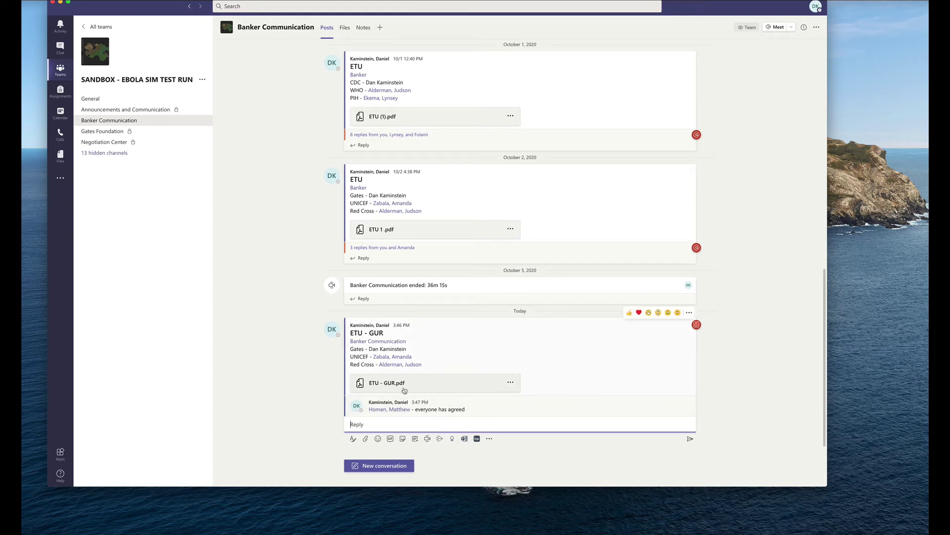
Copy the ETU - GUR.pdf link and open Banking admin channel from the hidden channels
left_click(510, 383)
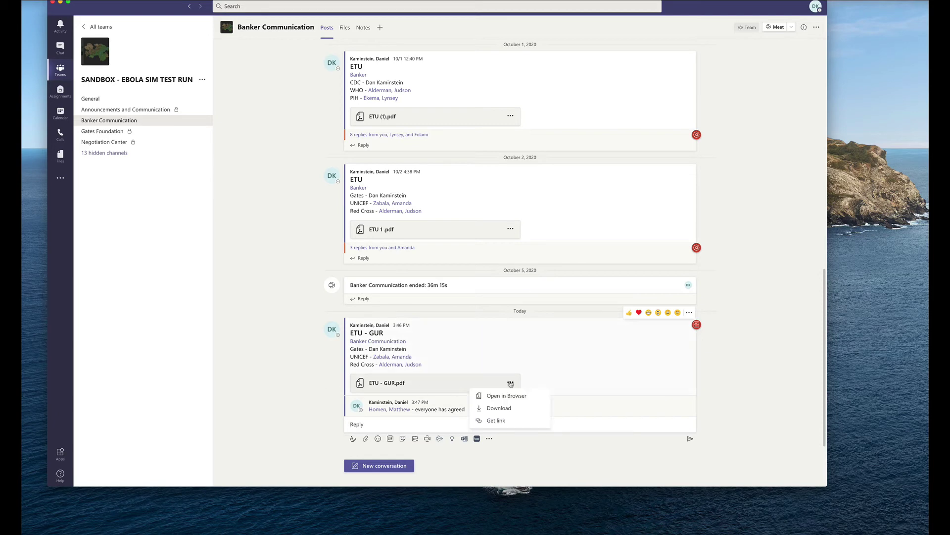
left_click(498, 424)
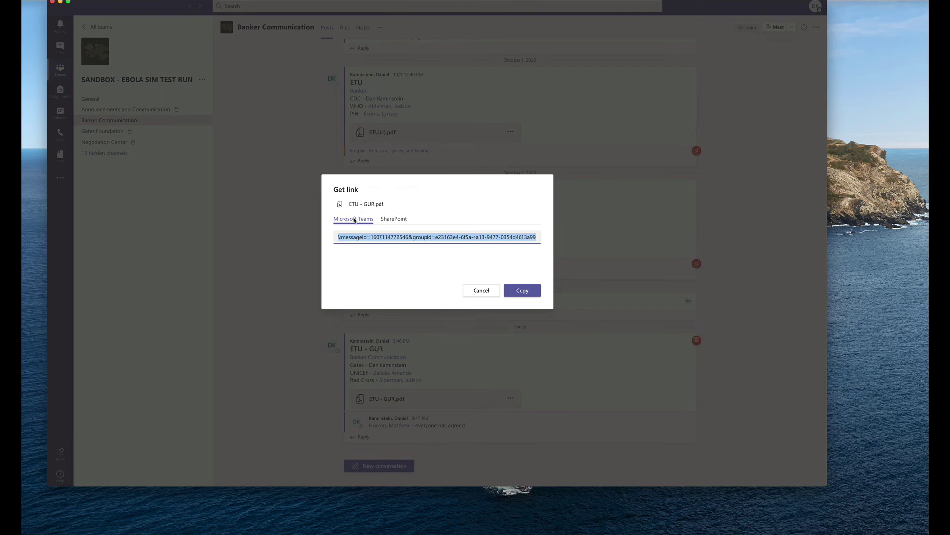
left_click(529, 291)
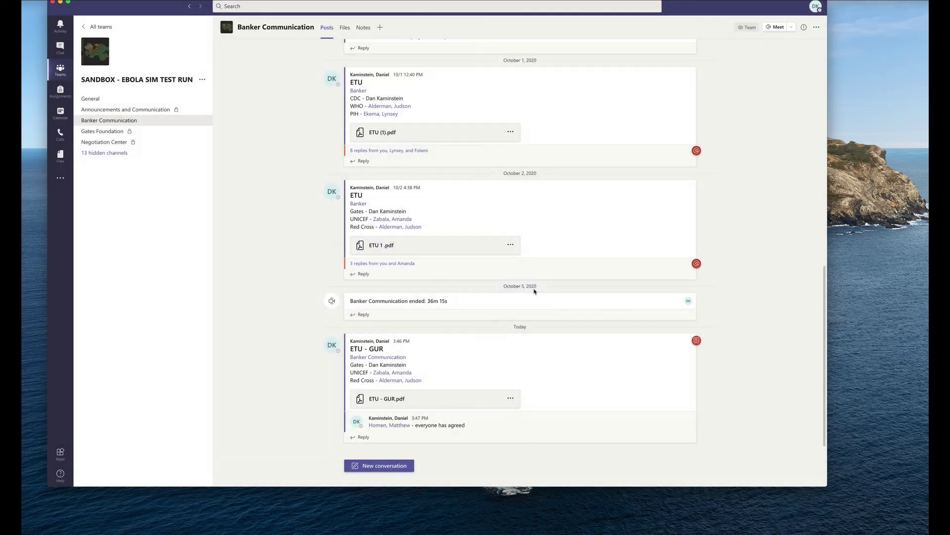
left_click(106, 154)
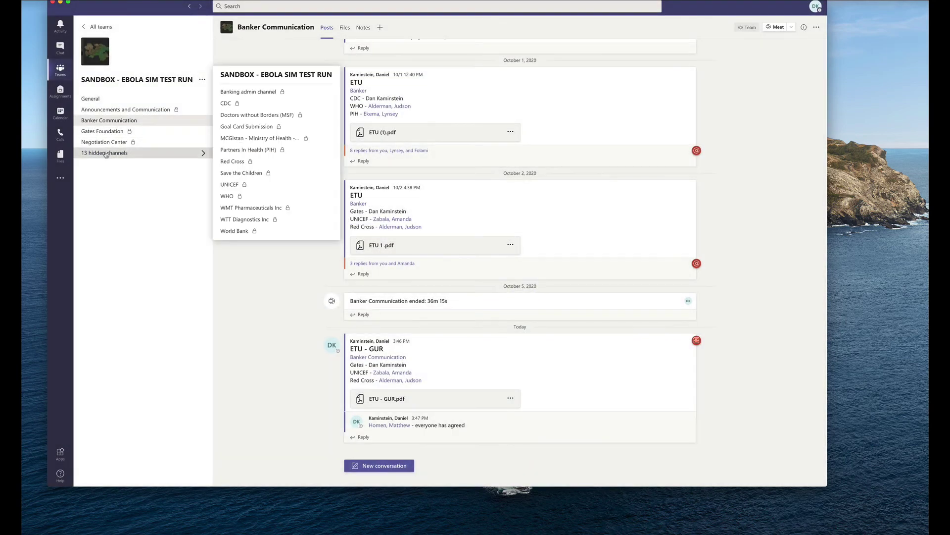
left_click(252, 92)
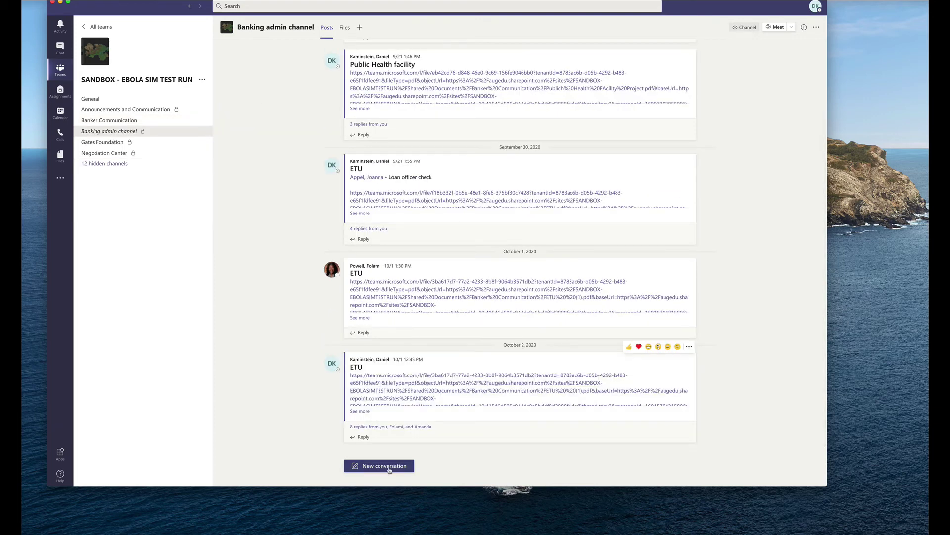
Start a Banking admin post with subject 'ETU - GUR' and body 'For Loan Officer'
left_click(389, 468)
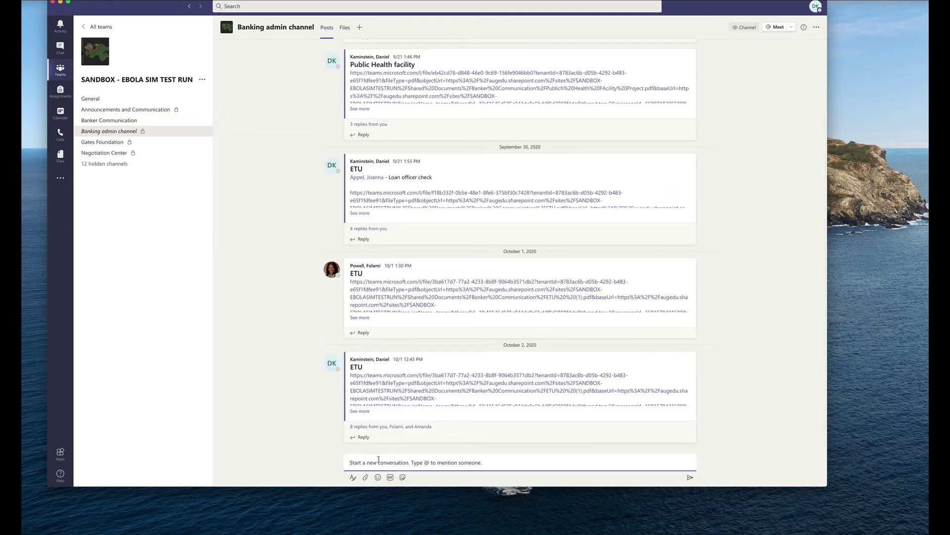
type("ETU - GUR")
left_click(353, 476)
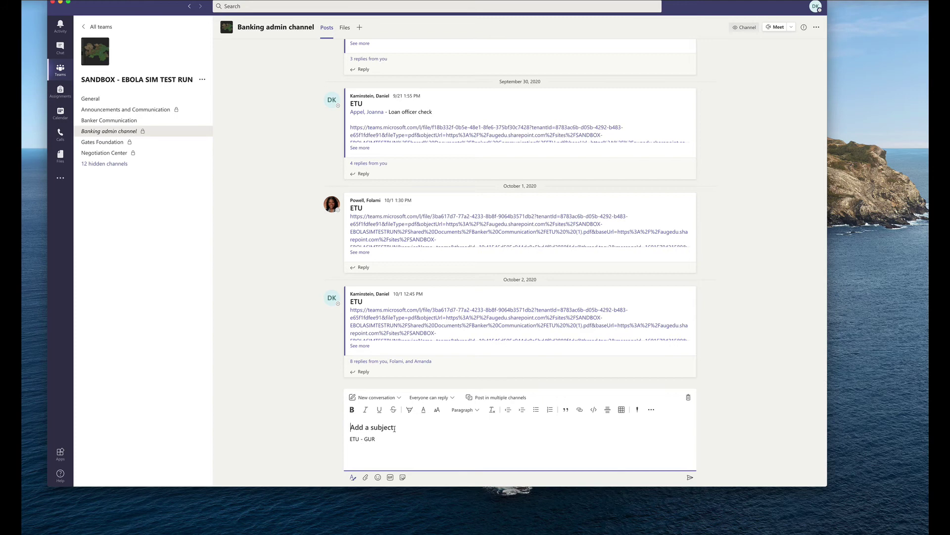
type("ETU - GUR")
left_click_drag(387, 434, 330, 436)
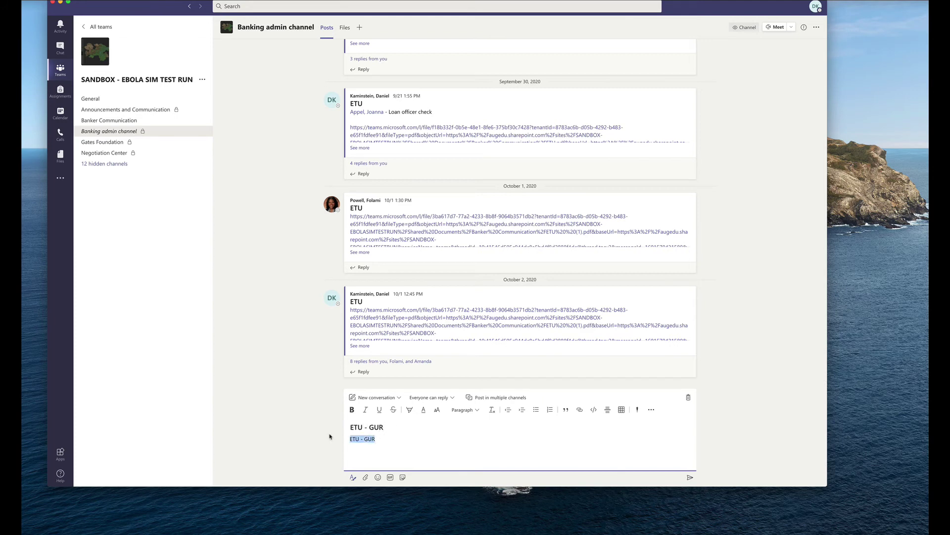
type("For L")
type("oan Officer")
Tag the colleague, paste the copied PDF link and send the post
type("@")
type("za")
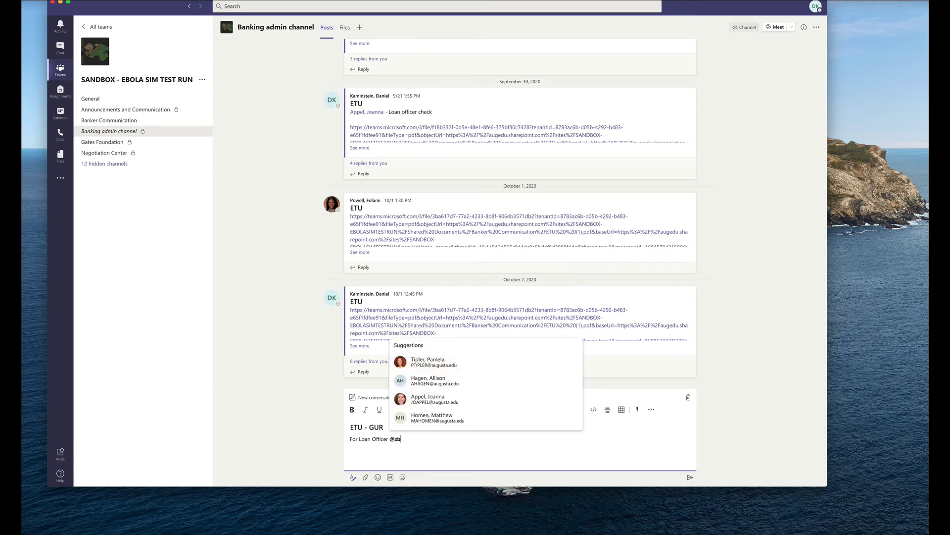
type("bl")
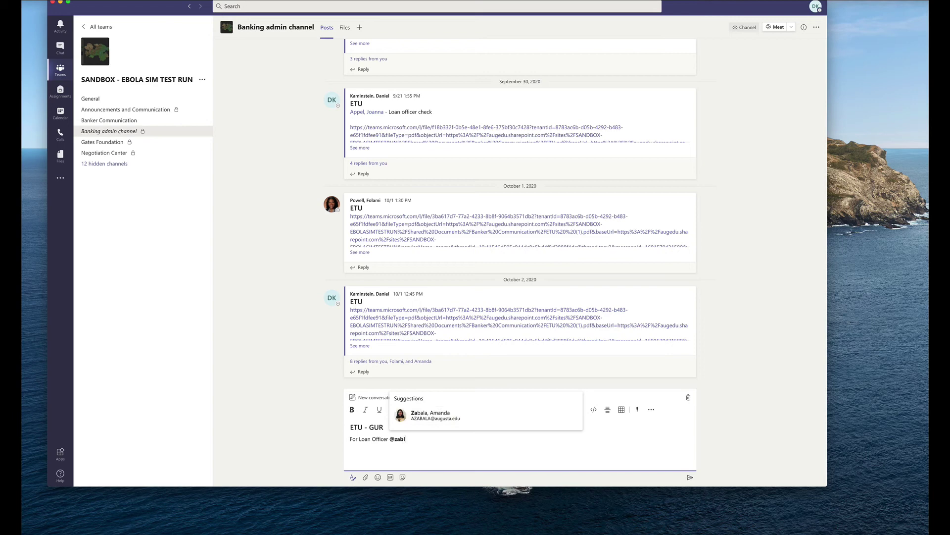
key("Return")
key("BackSpace")
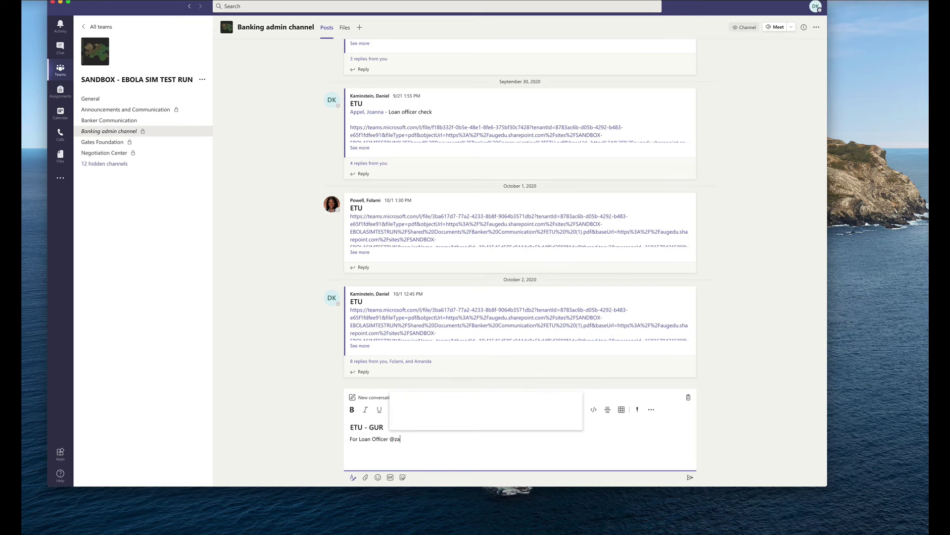
key("Return")
key("Return")
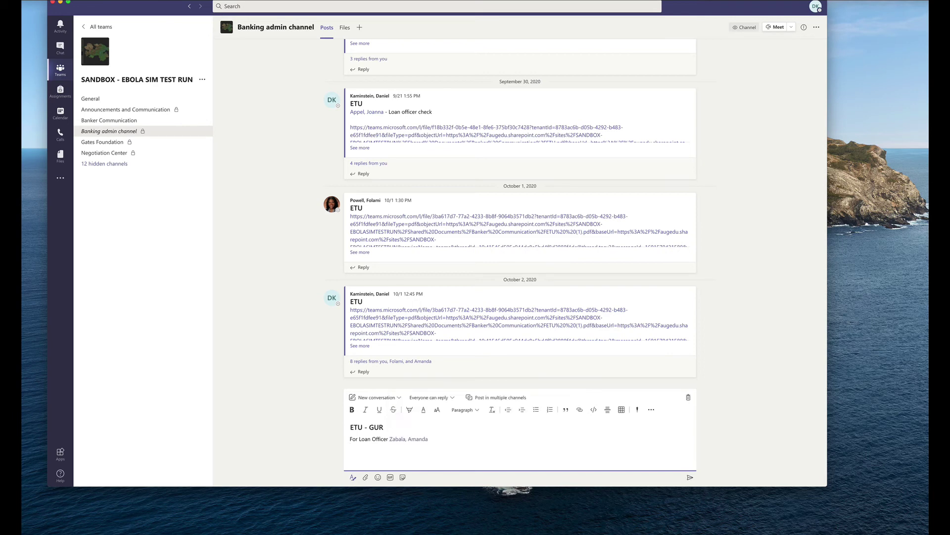
key("super+v")
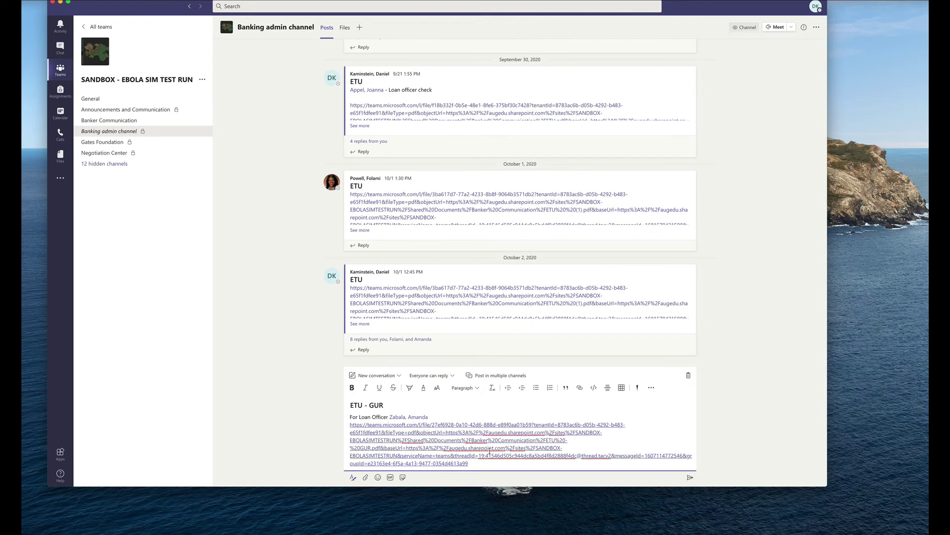
left_click(690, 478)
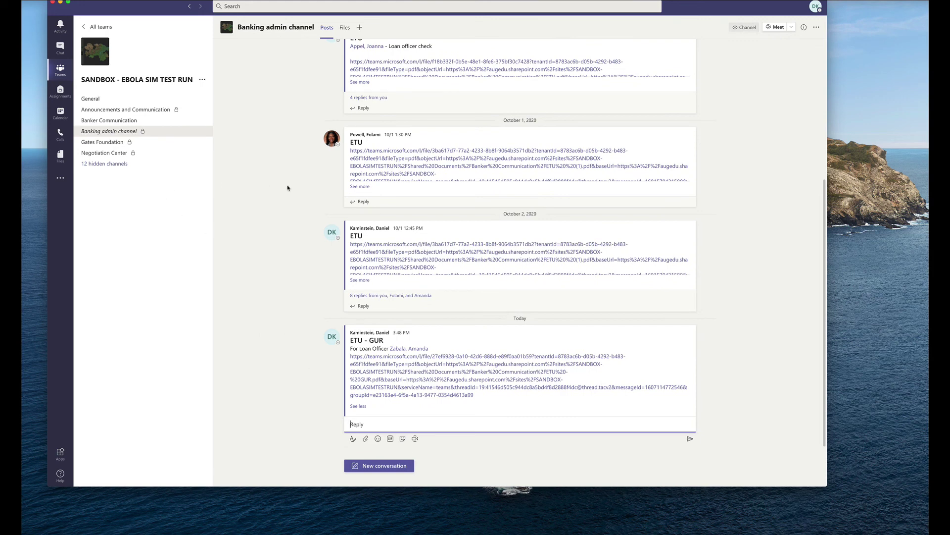
Go back to Banker Communication to view the ETU - GUR post and its reply
left_click(109, 121)
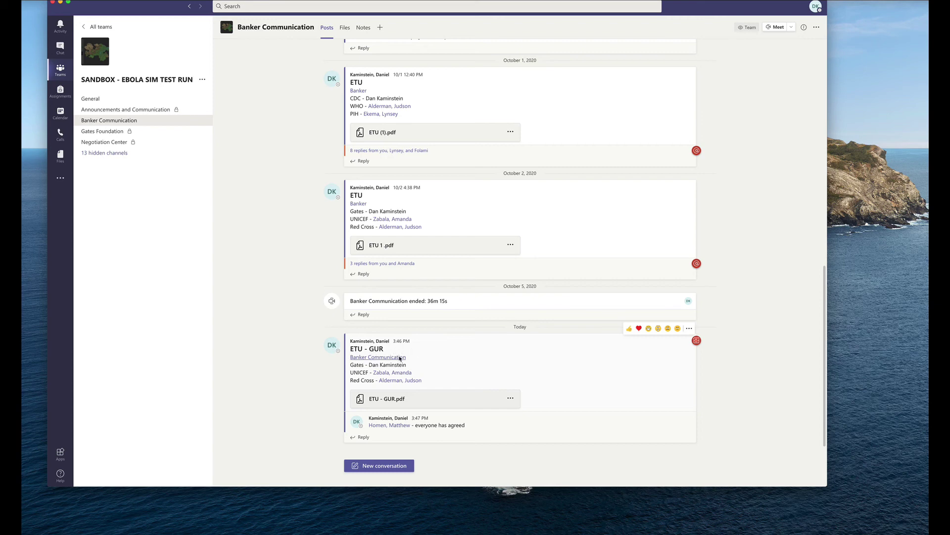
mouse_move(366, 359)
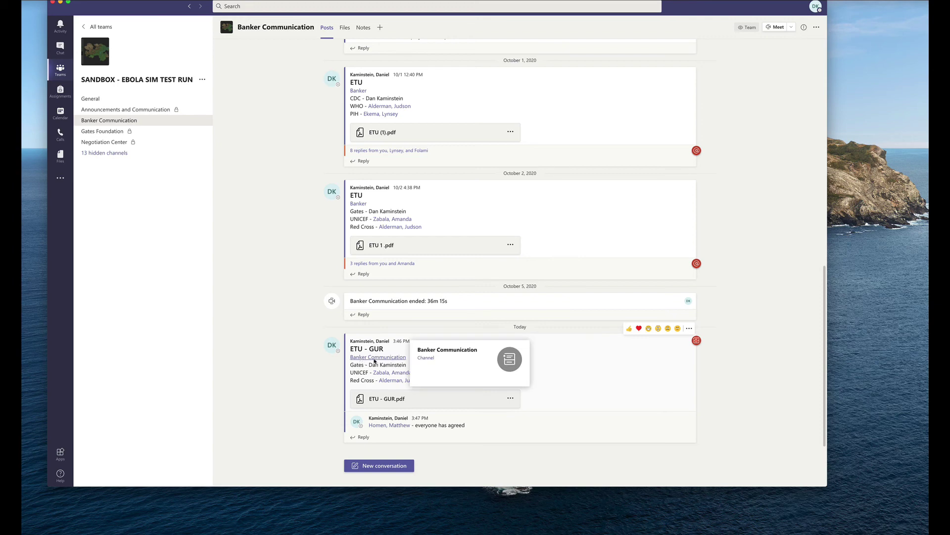